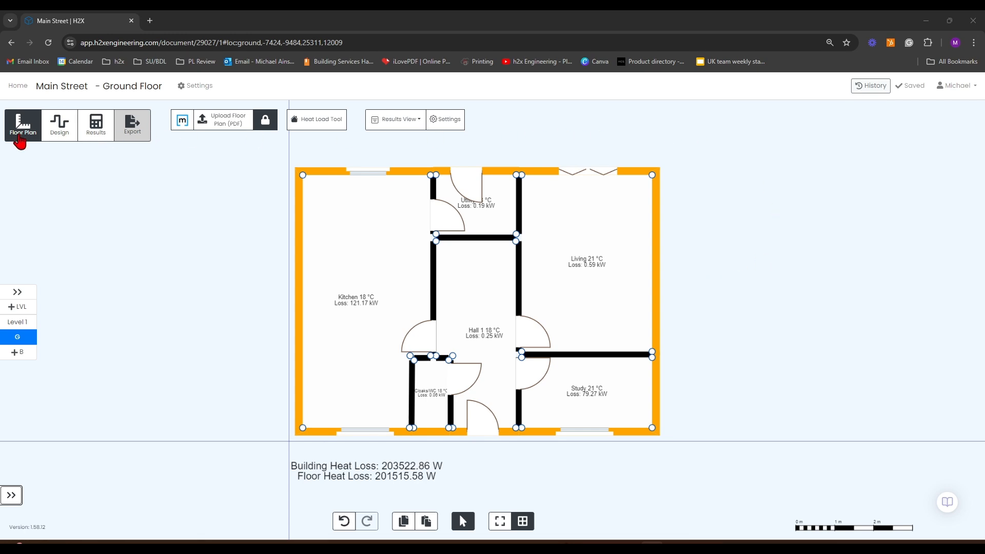
Activate the Heat Load Tool and show room height, area, volume, ventilation air changes and heating air changes in the plan results.
left_click(409, 125)
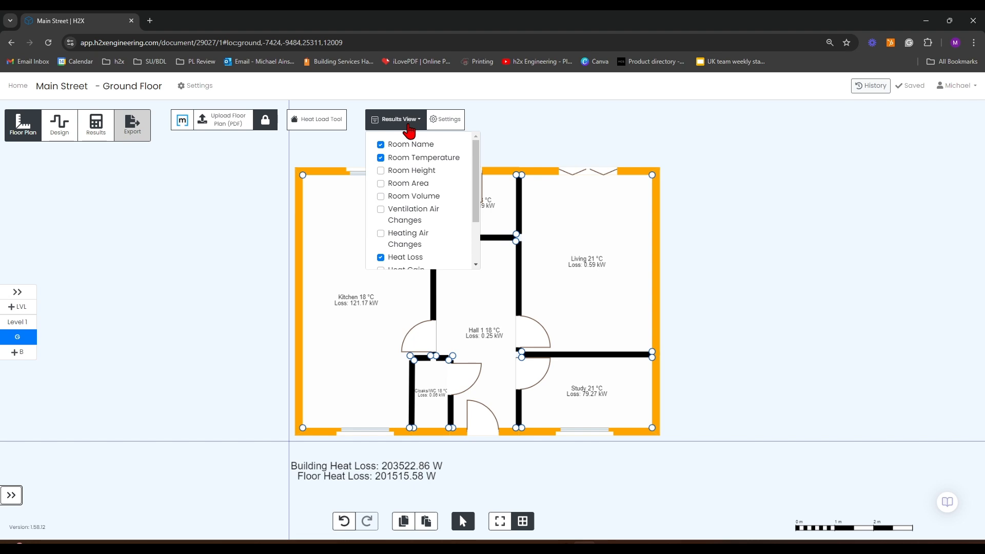
left_click(329, 123)
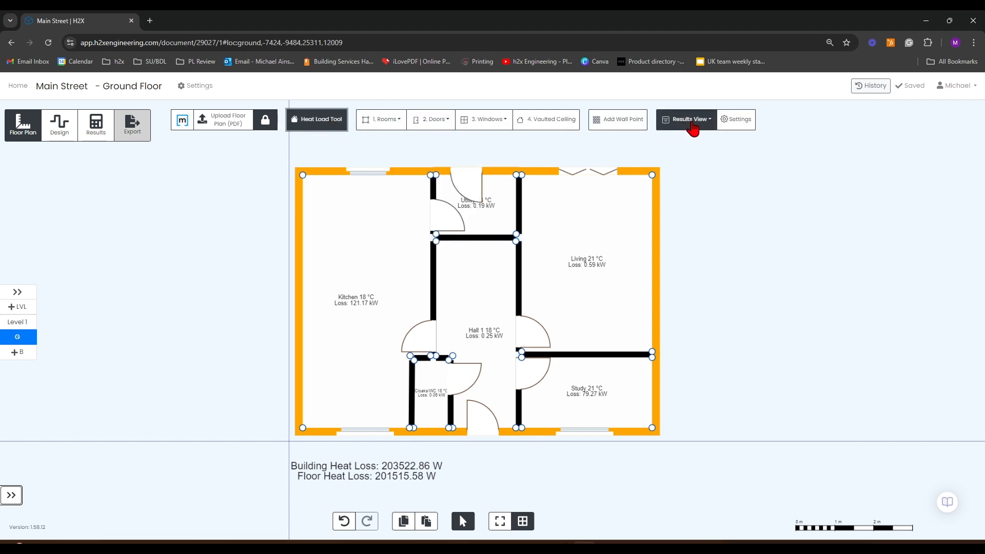
left_click(708, 129)
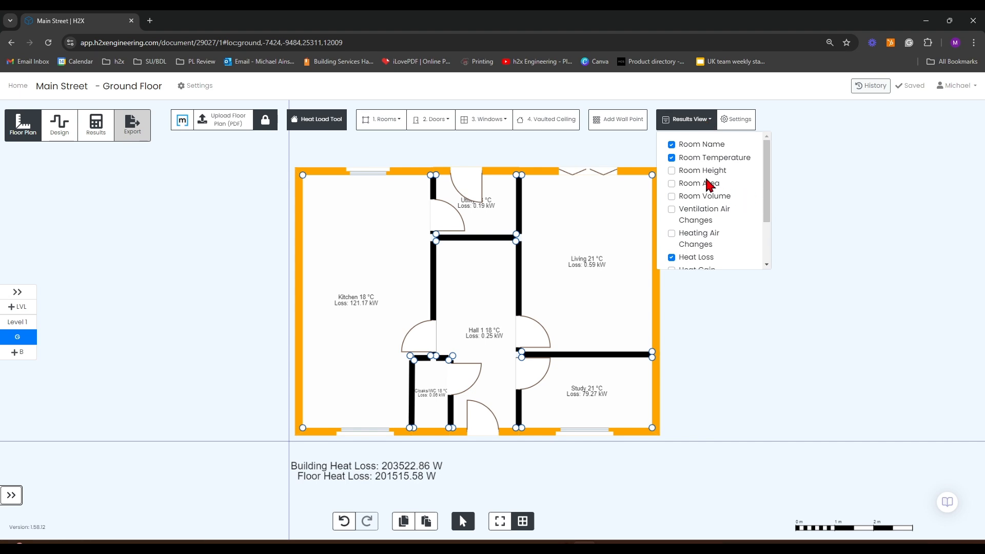
left_click(672, 170)
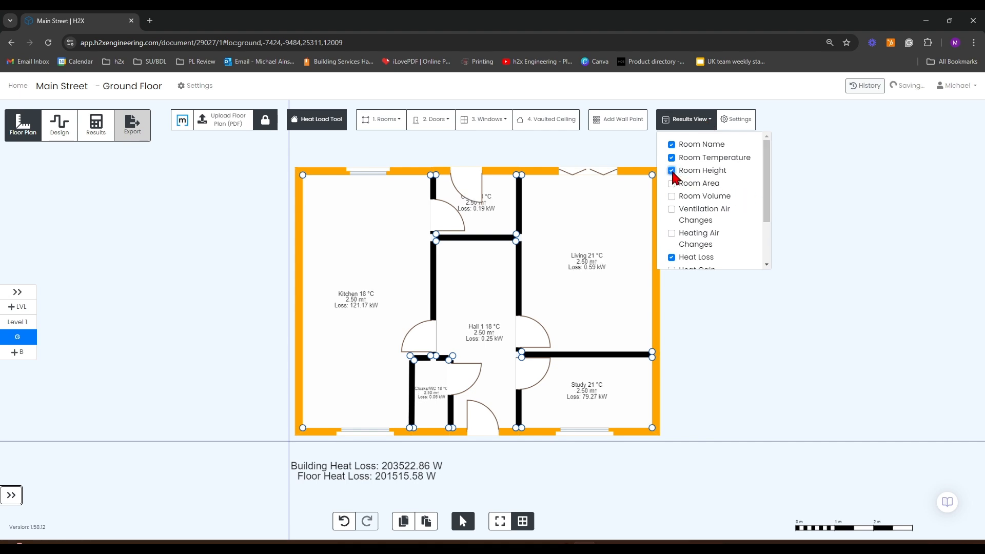
left_click(673, 183)
left_click(673, 196)
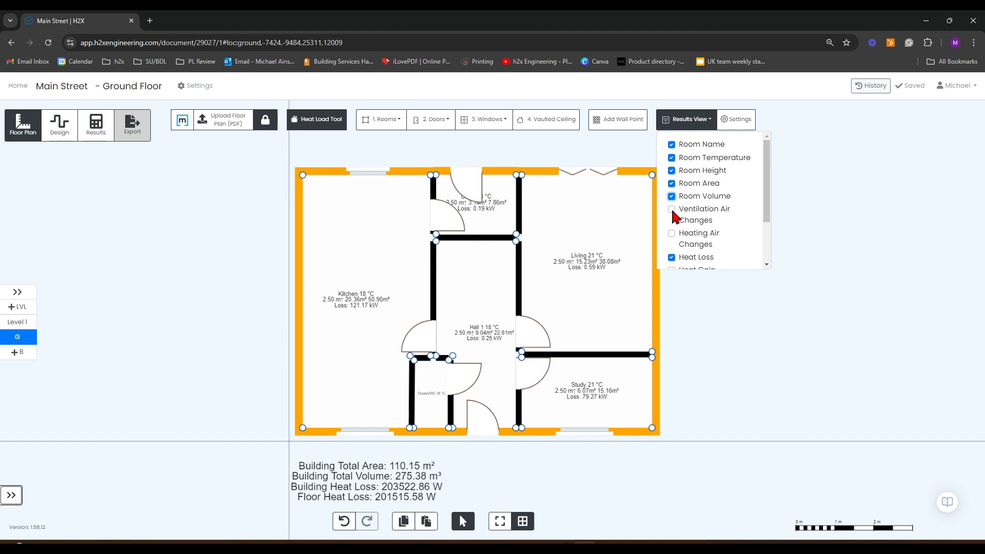
left_click(672, 209)
left_click(672, 234)
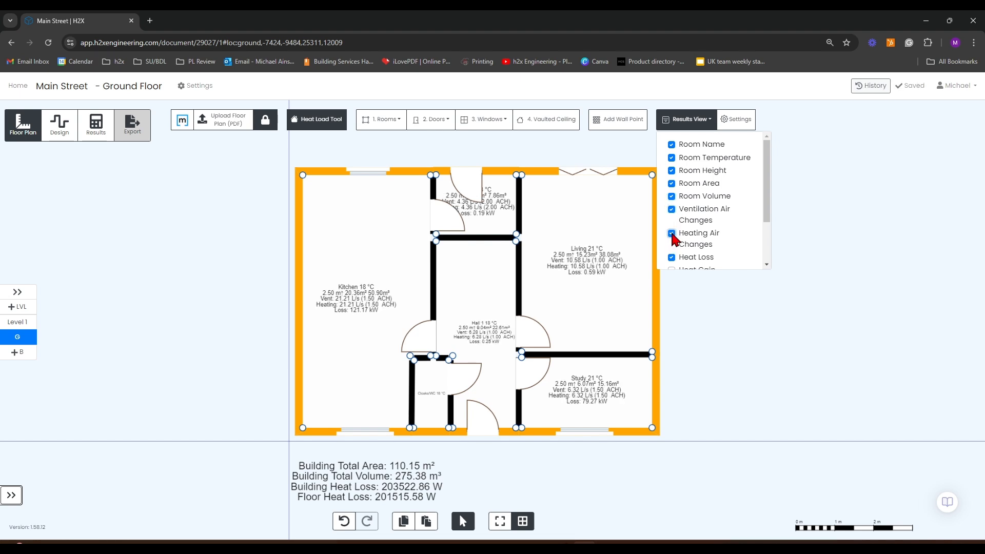
left_click_drag(767, 219, 767, 251)
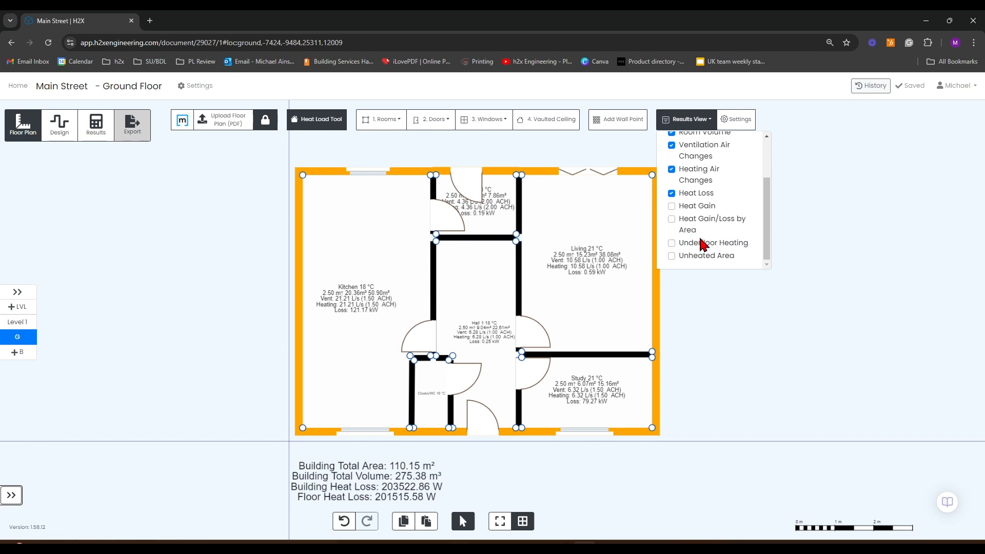
left_click(743, 288)
Examine the room results and floor heat loss on the ground floor and compare them with Level 1.
left_click_drag(726, 288, 723, 267)
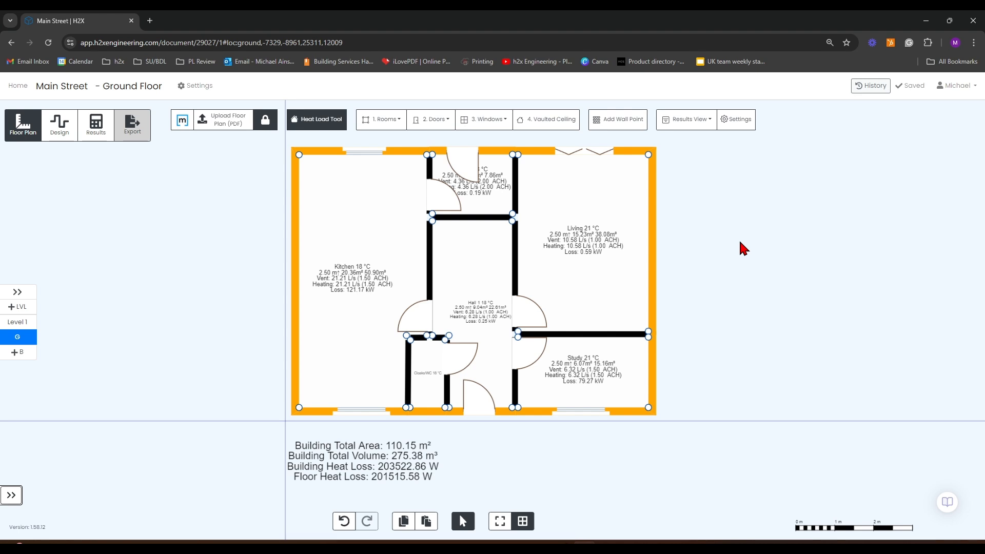
left_click_drag(769, 254, 744, 272)
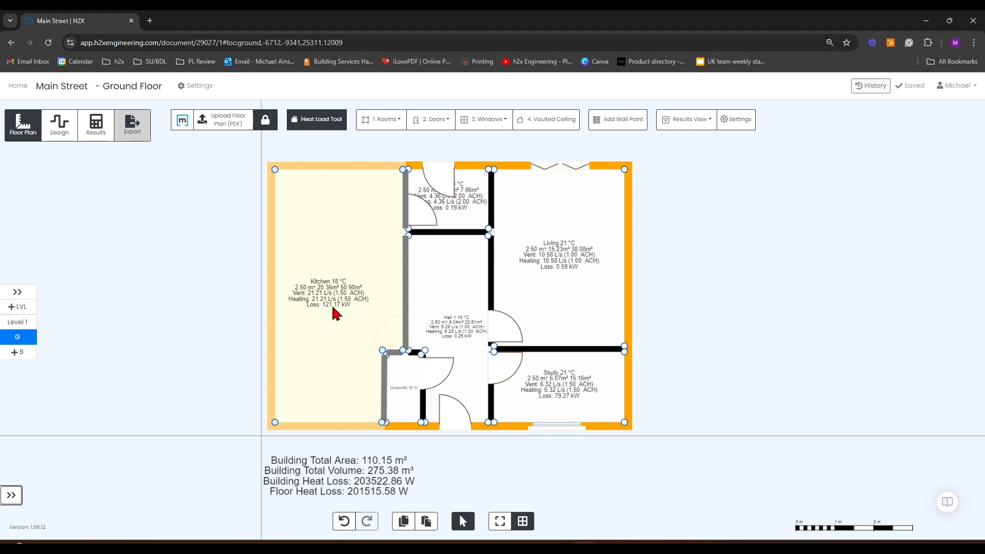
left_click(15, 325)
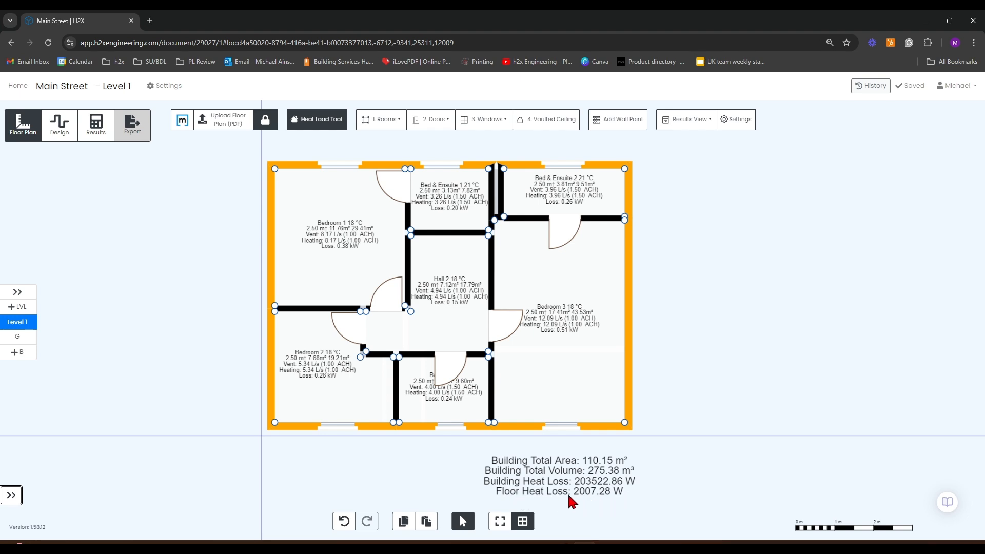
left_click(20, 339)
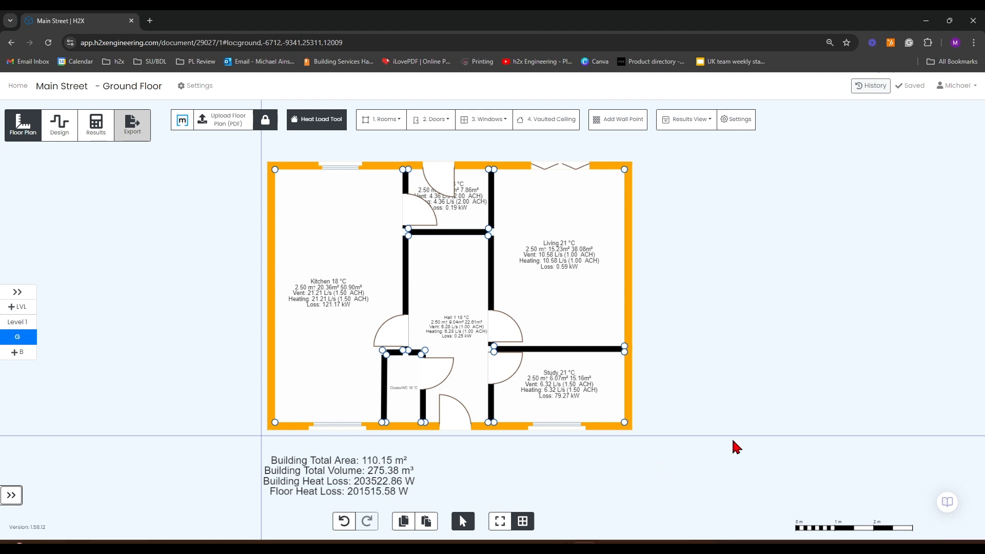
In the Heating/Cooling results, show each room's heat loss through internal and external walls and internal and external doors.
left_click(88, 136)
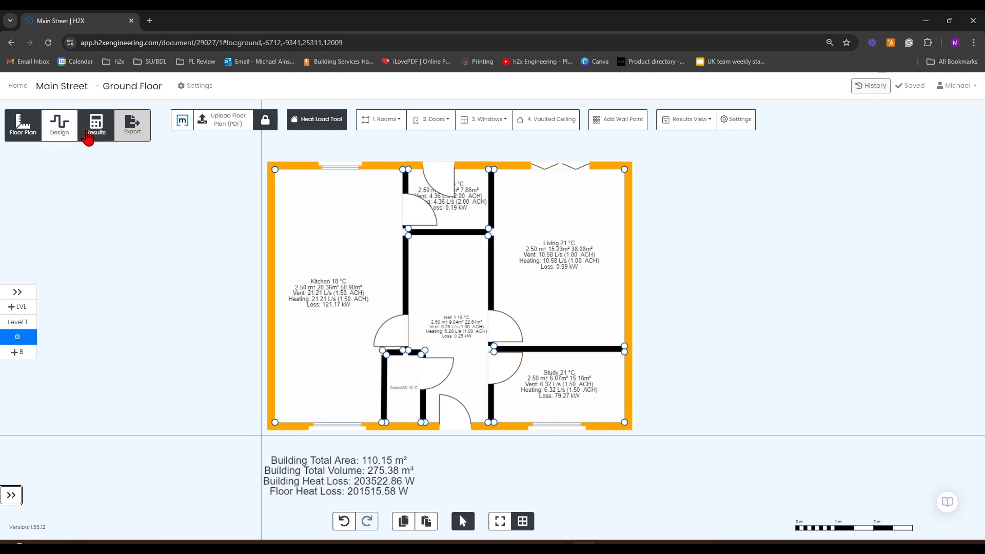
left_click(191, 124)
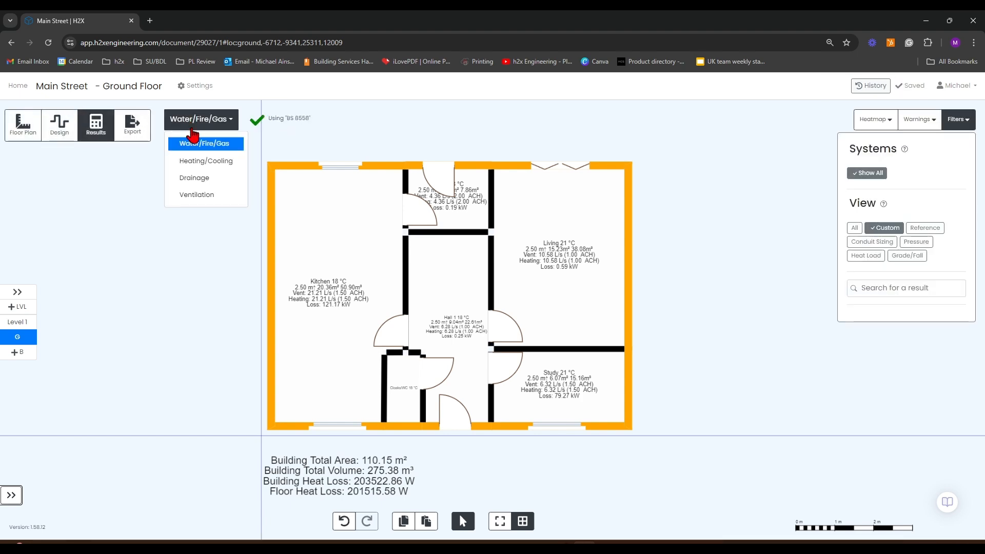
left_click(192, 161)
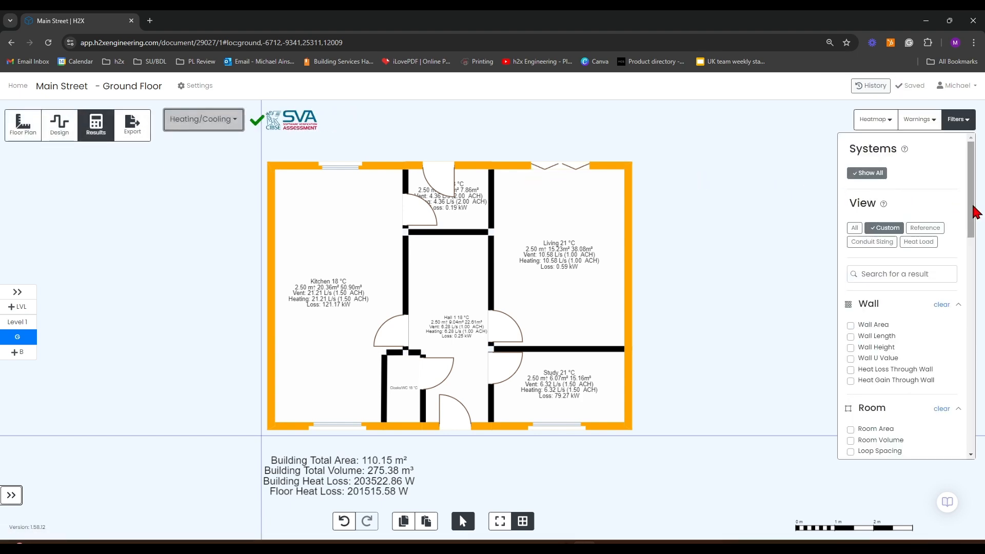
left_click_drag(976, 206, 977, 288)
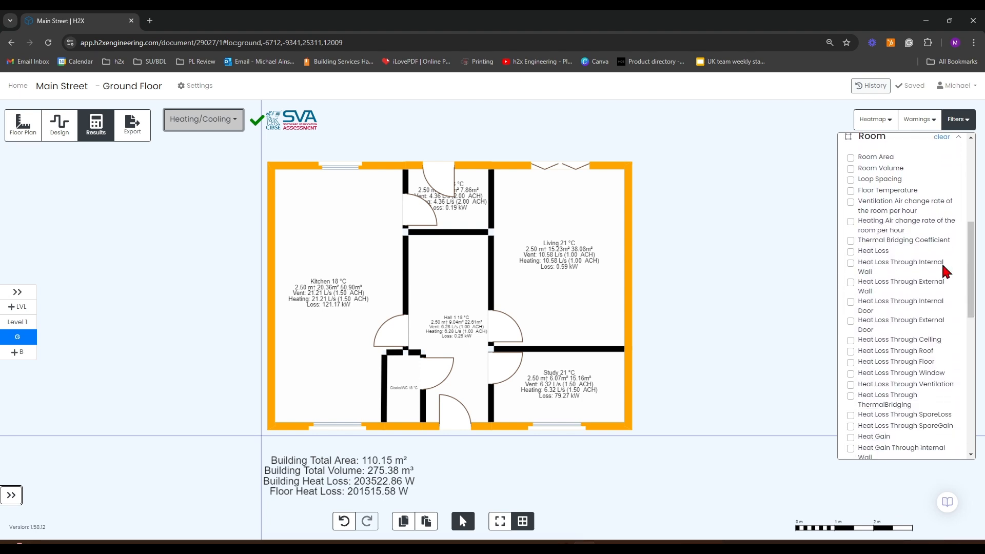
left_click(850, 281)
left_click(851, 263)
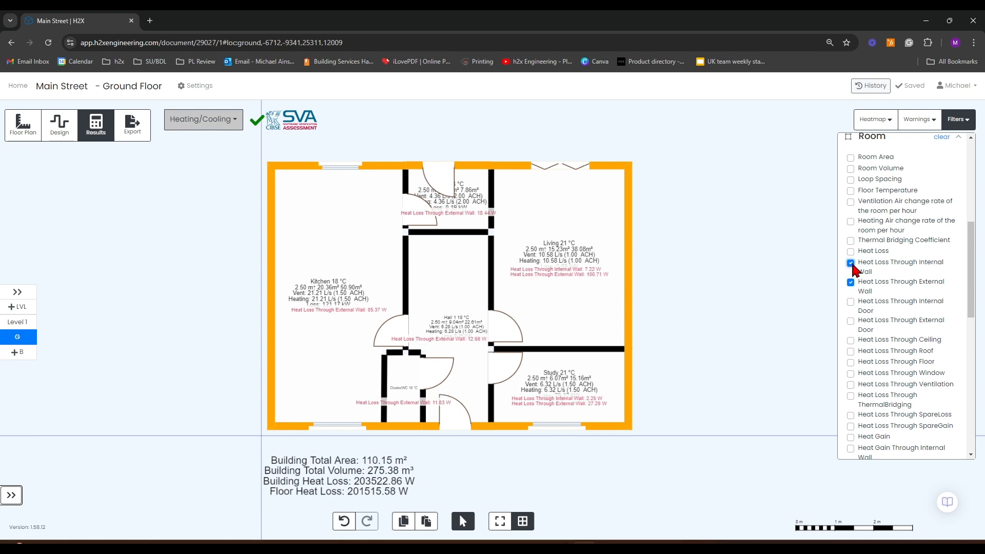
left_click(850, 322)
left_click(851, 303)
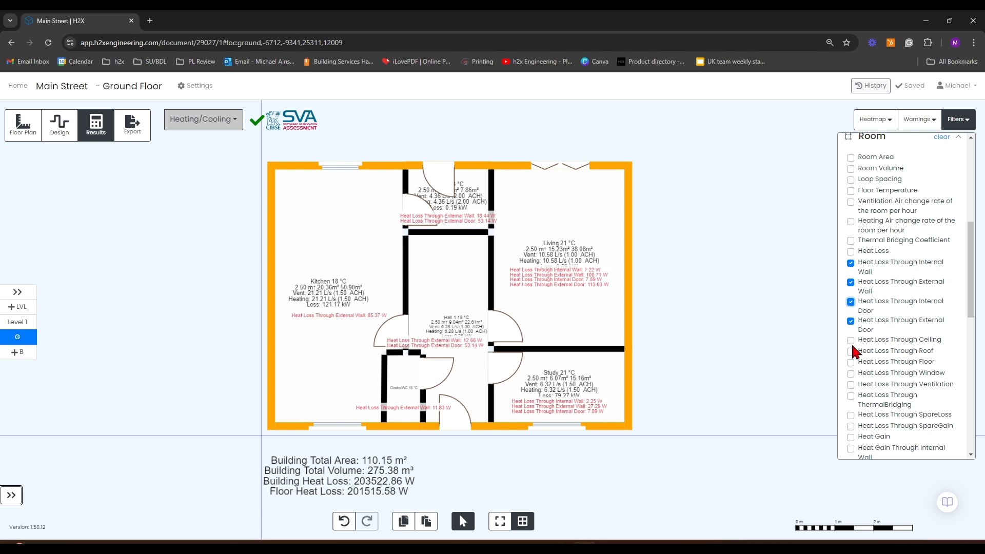
Add heat loss through roof, floor and window to the displayed room results.
left_click(851, 352)
left_click(851, 362)
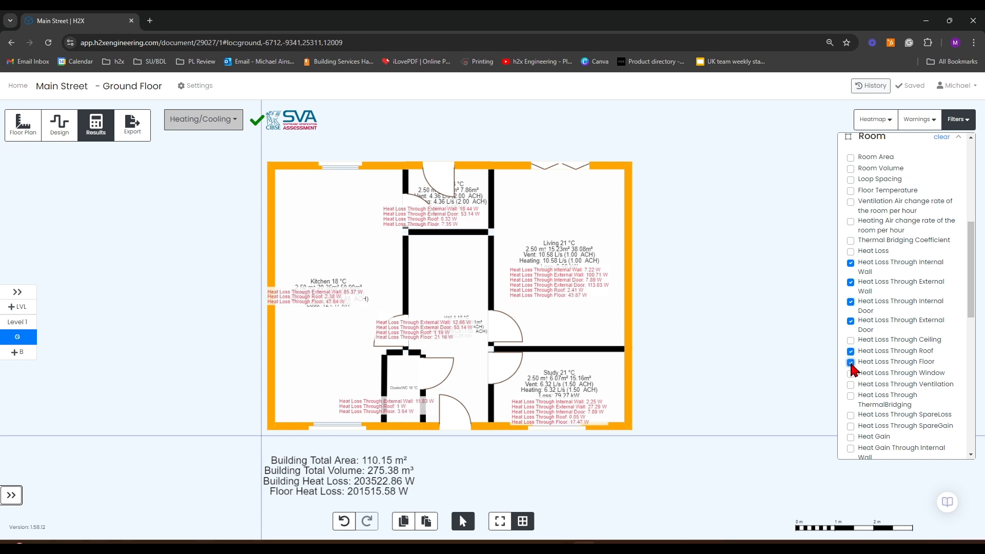
left_click(851, 374)
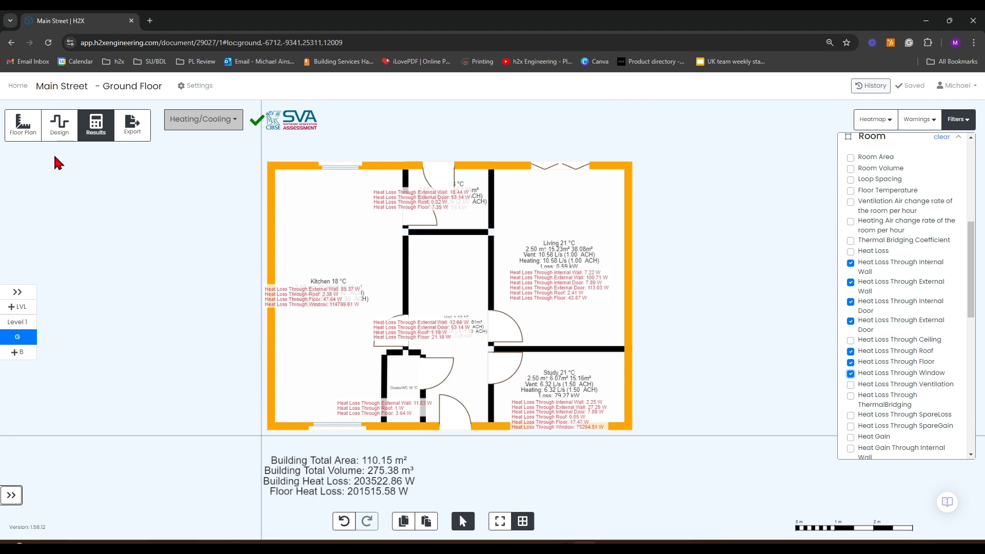
Return to the floor plan and try to correct the height of the window in the kitchen's lower wall to 1.370 m.
left_click(21, 132)
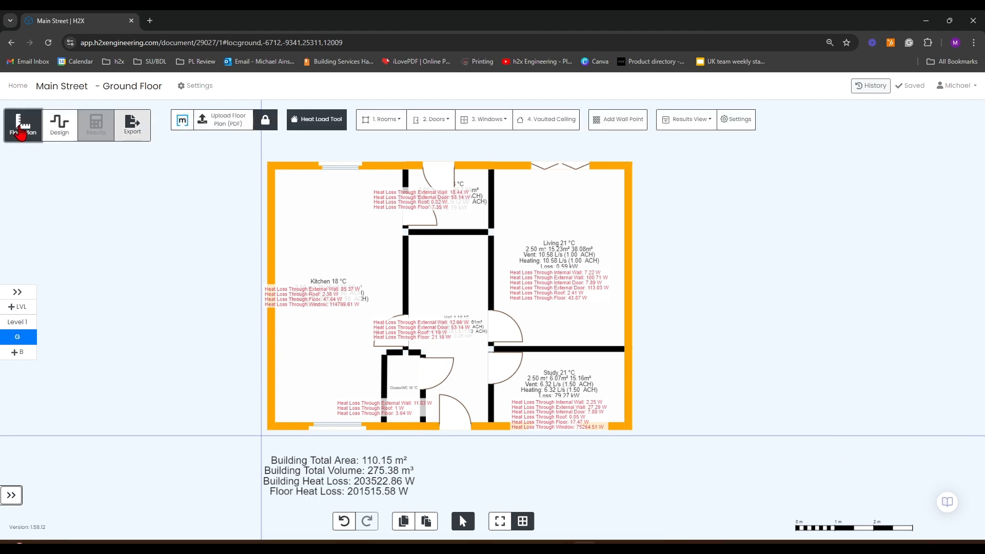
left_click(343, 427)
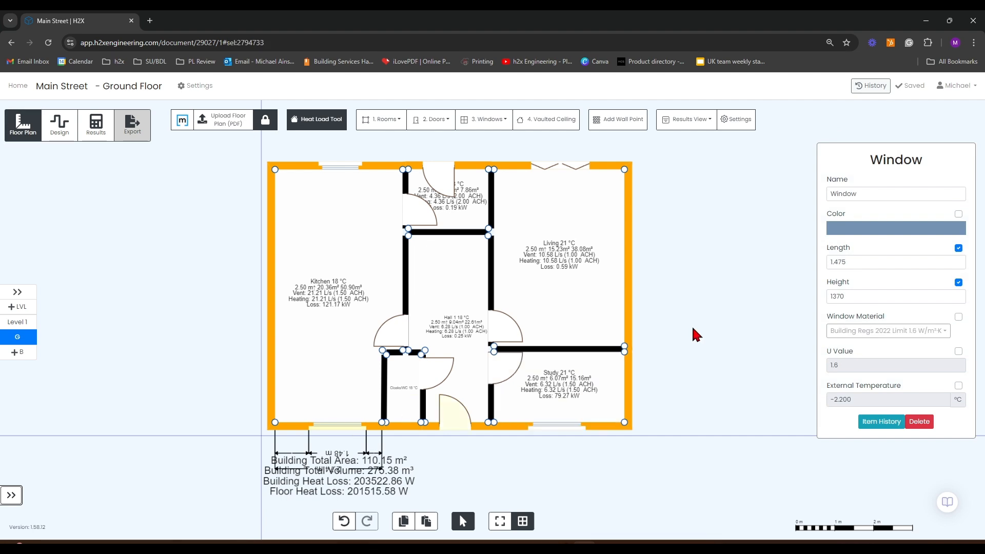
left_click(869, 300)
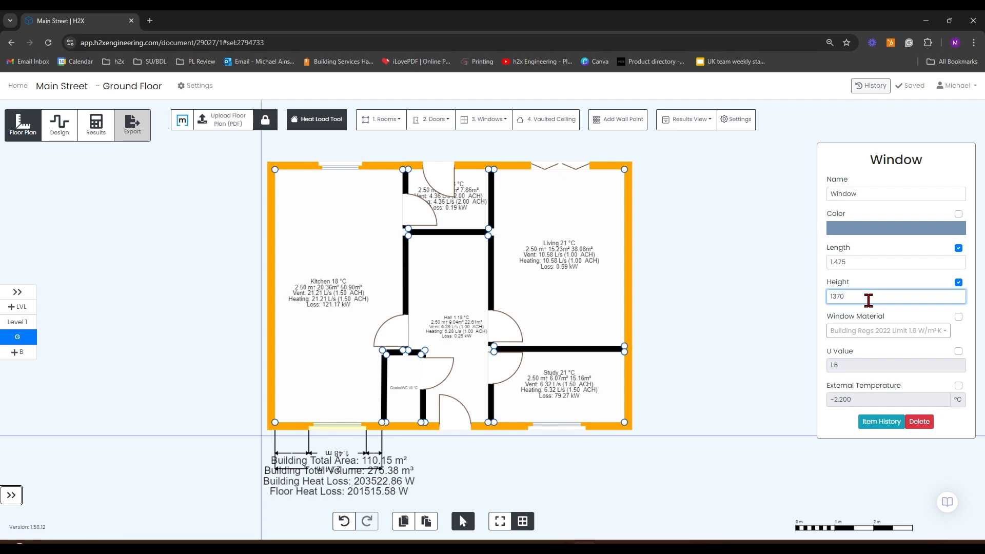
left_click(882, 261)
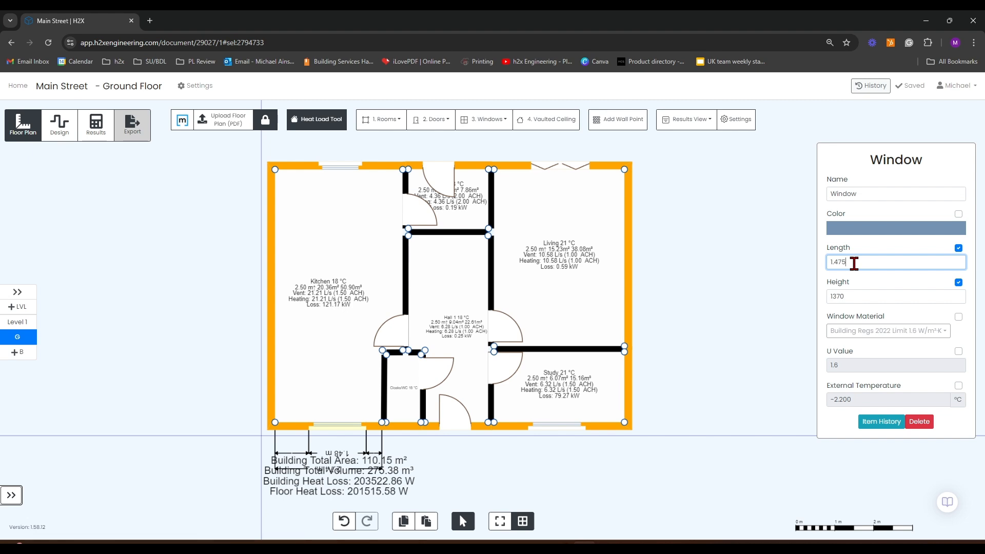
left_click(847, 298)
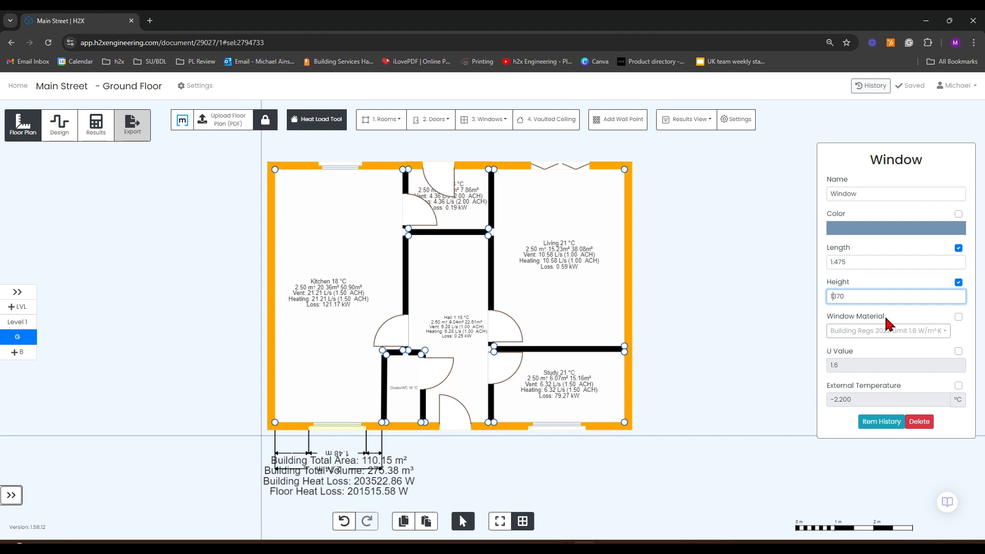
type(".")
Set the height of the window in the kitchen's upper wall and of the study window to 1.37 m.
left_click(342, 172)
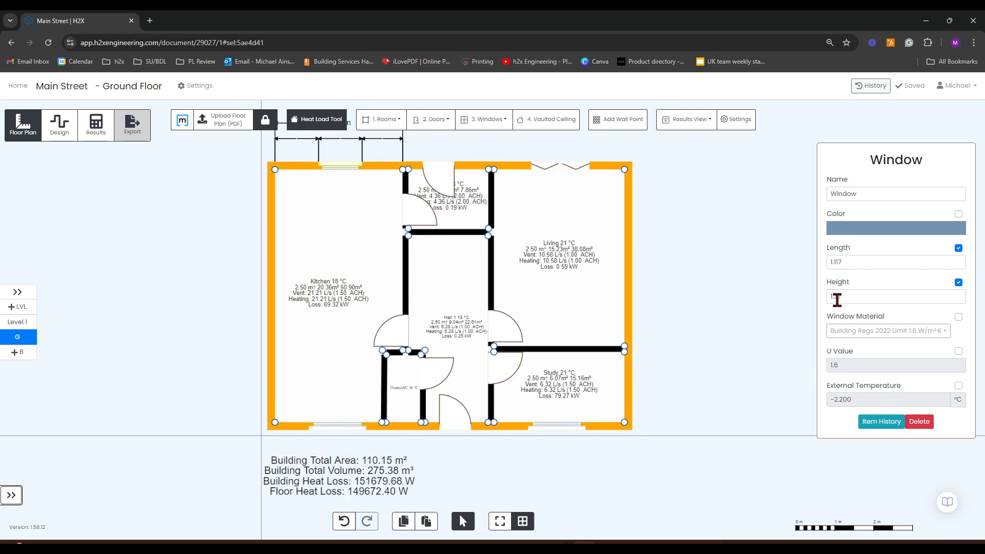
left_click(565, 424)
left_click(832, 296)
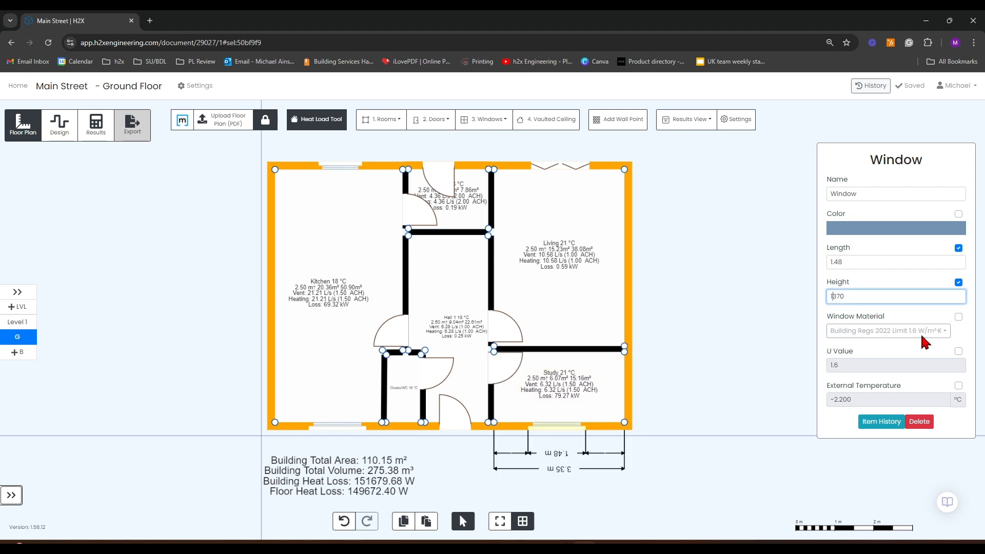
left_click(786, 328)
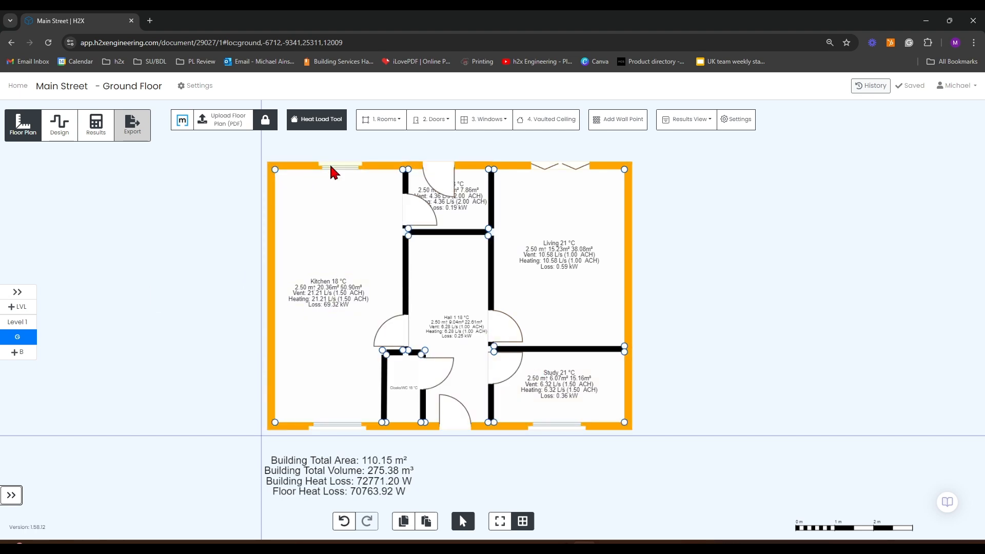
Check the window in the kitchen's upper wall and set the lower wall window's height to 1.37 m.
left_click(331, 168)
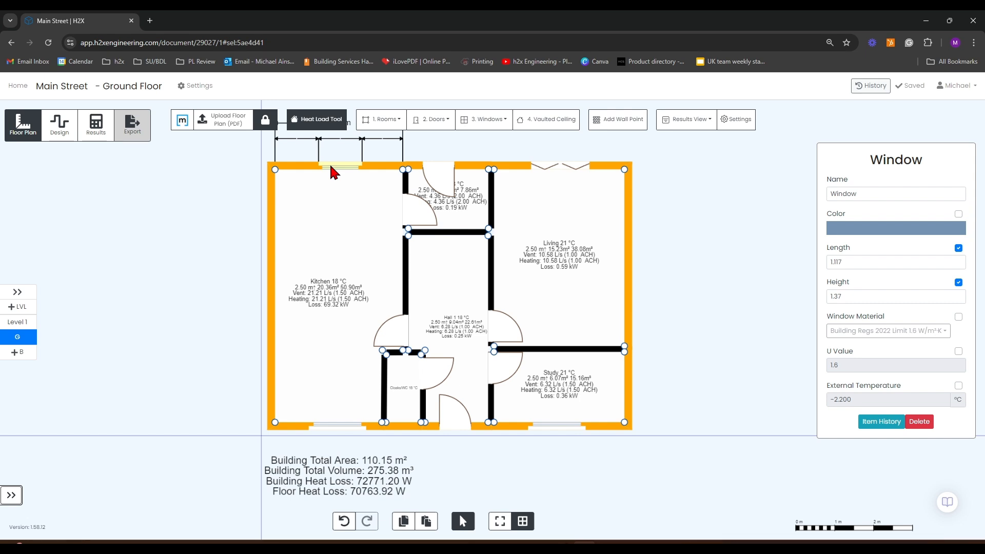
left_click(334, 427)
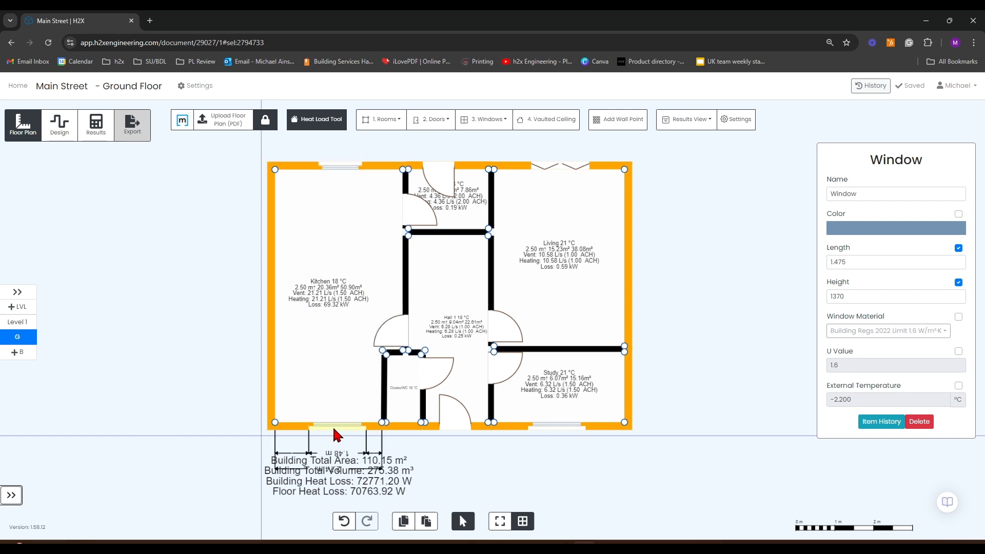
left_click(833, 296)
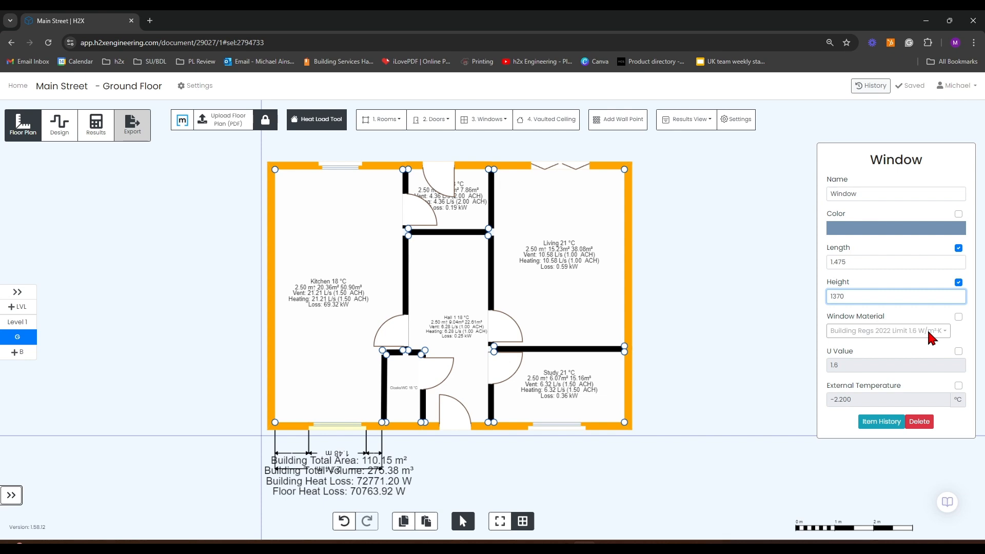
left_click(689, 295)
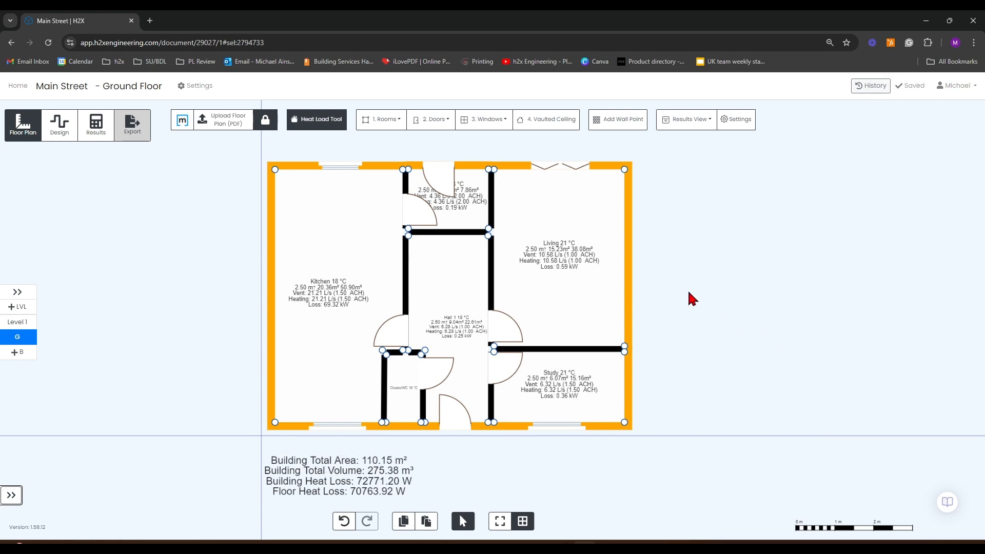